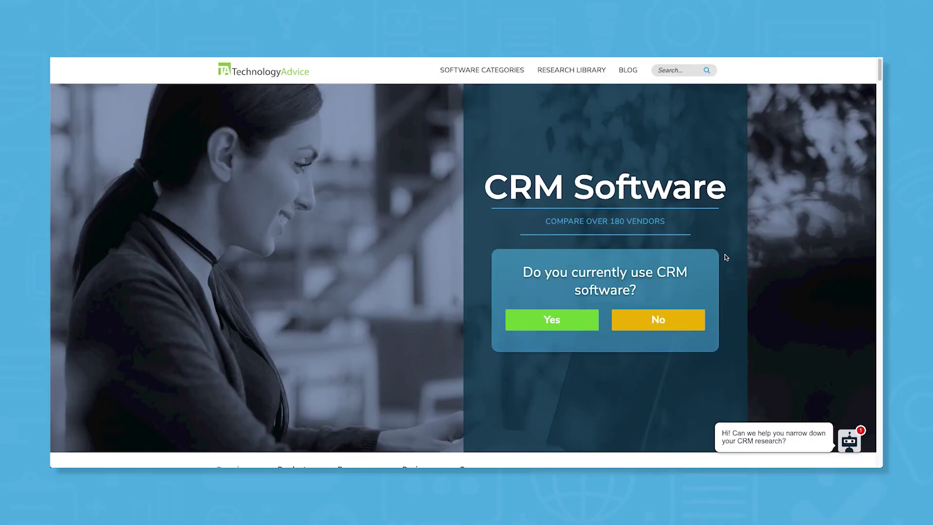
Answer the CRM finder: no current CRM, 51-250 users, an industry, and Email / Marketing Automation and Mobile Capabilities needed.
{"action": "left_click", "coordinate": [661, 323]}
{"action": "left_click", "coordinate": [374, 231]}
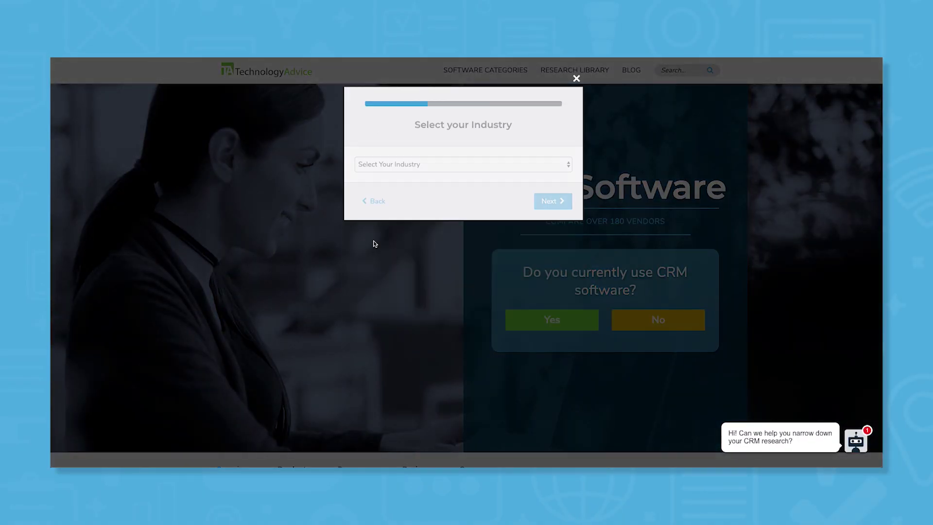
{"action": "left_click", "coordinate": [416, 165]}
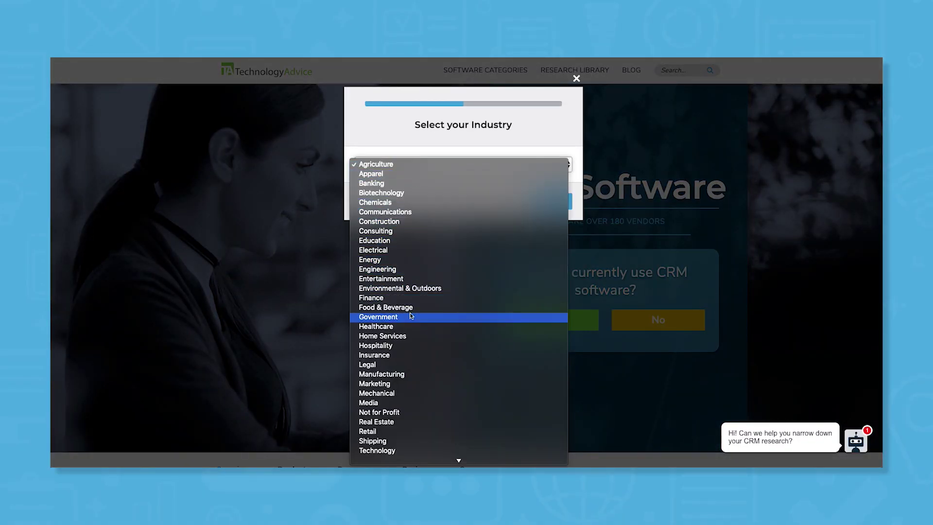
{"action": "left_click", "coordinate": [410, 356]}
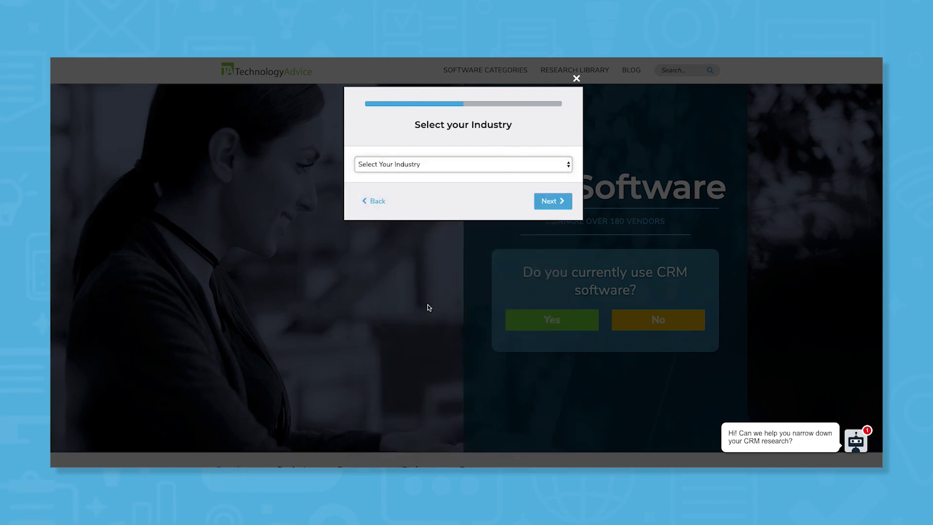
{"action": "left_click", "coordinate": [430, 176]}
{"action": "left_click", "coordinate": [427, 196]}
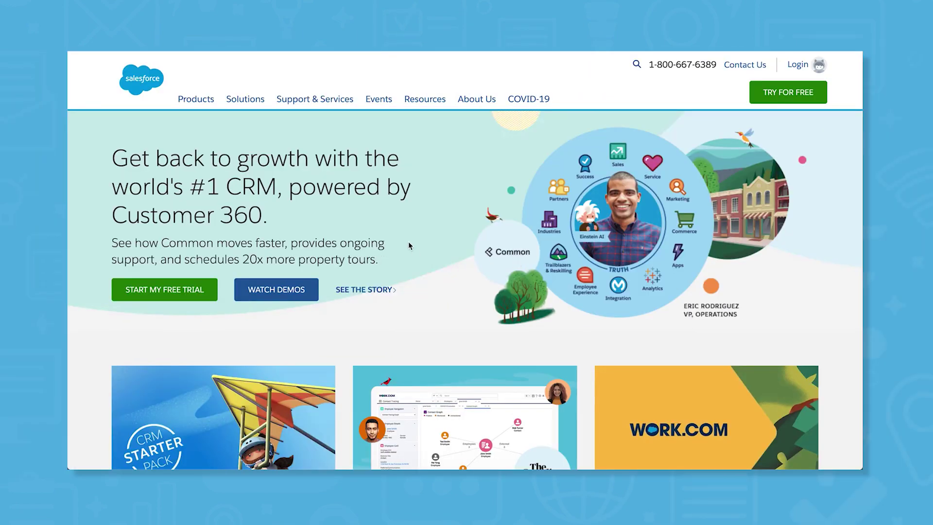
Go from the Salesforce homepage to Sales under Customer 360 in the Products menu.
{"action": "scroll", "coordinate": [550, 199], "scroll_direction": "down", "scroll_amount": 3}
{"action": "scroll", "coordinate": [549, 199], "scroll_direction": "up", "scroll_amount": 3}
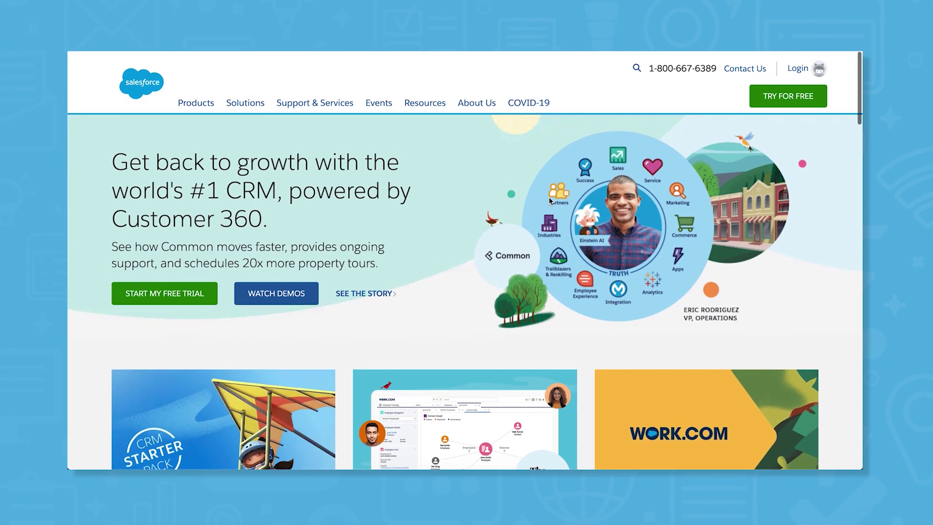
{"action": "left_click", "coordinate": [192, 101]}
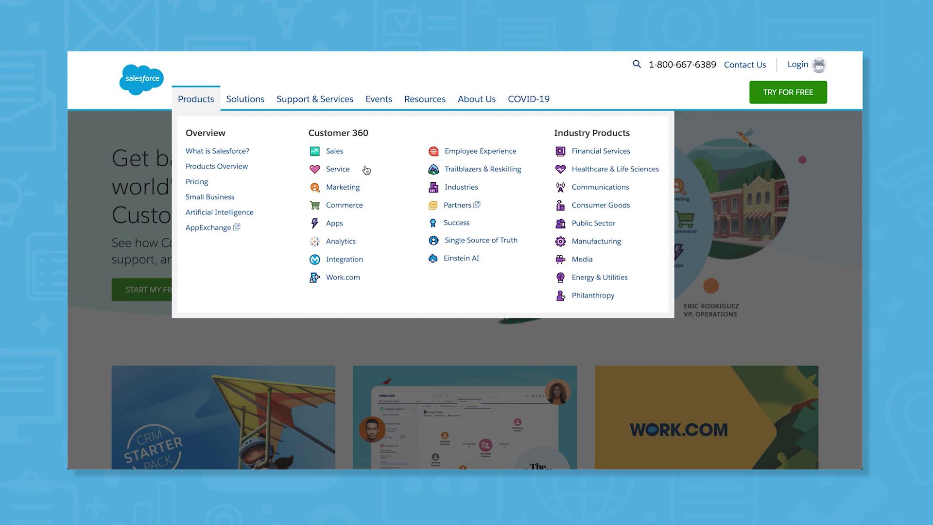
{"action": "left_click", "coordinate": [335, 153]}
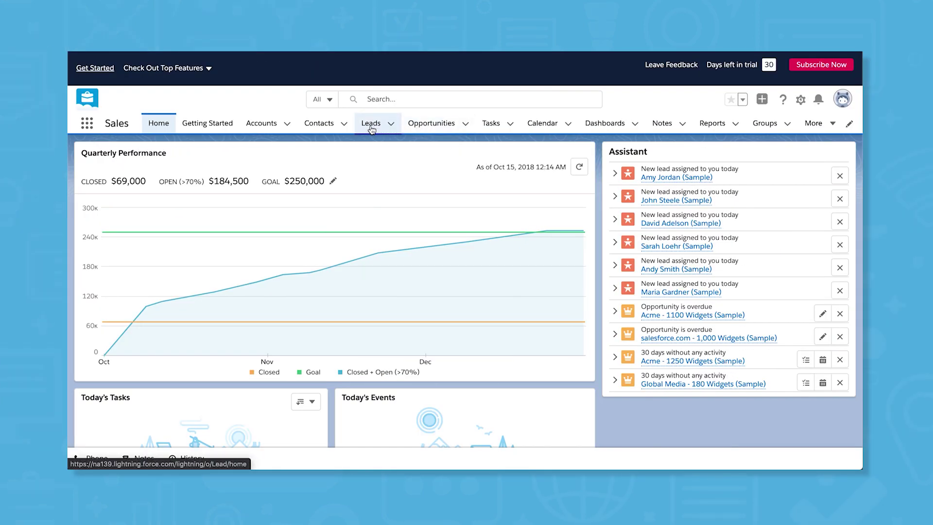
Switch the Opportunities list to All Opportunities and briefly show then hide the filters.
{"action": "left_click", "coordinate": [425, 127]}
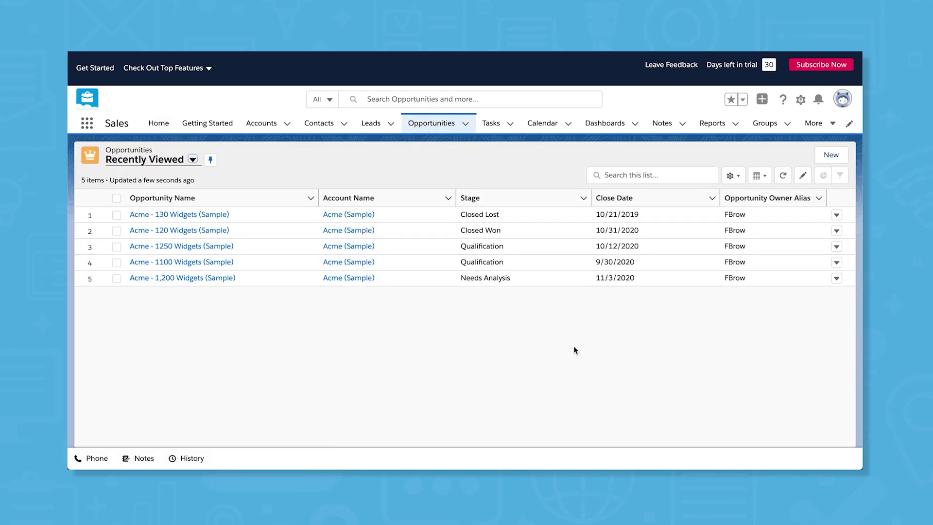
{"action": "left_click", "coordinate": [193, 159]}
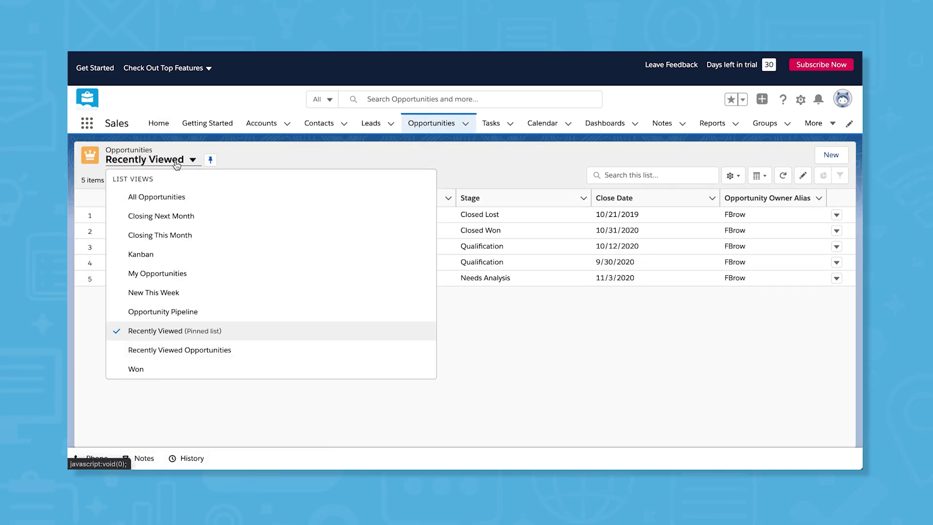
{"action": "left_click", "coordinate": [172, 197]}
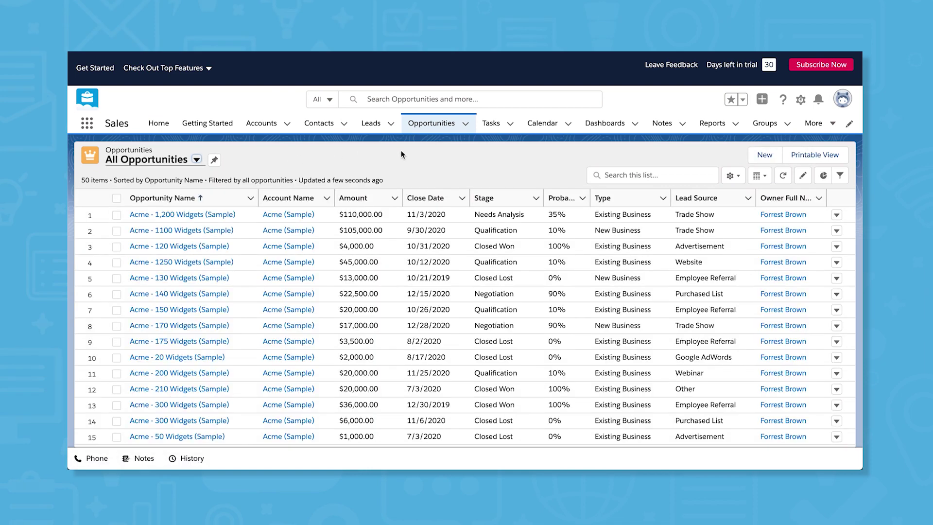
{"action": "left_click", "coordinate": [840, 175]}
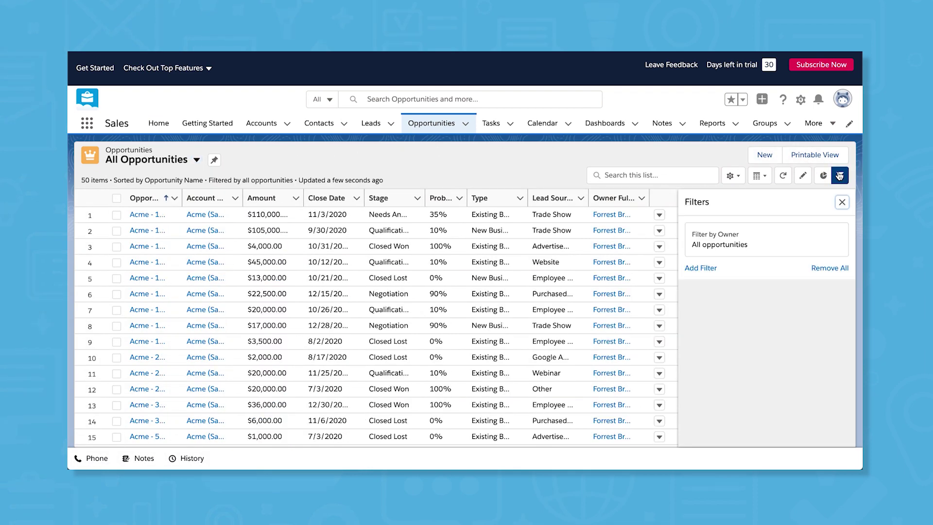
{"action": "left_click", "coordinate": [842, 202]}
Try the Kanban and Split View display layouts for the opportunities list.
{"action": "left_click", "coordinate": [759, 175]}
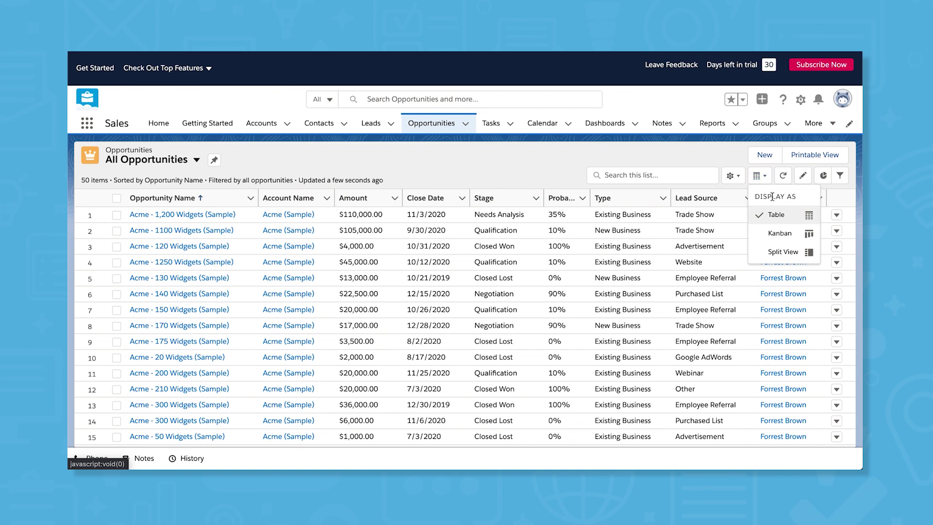
{"action": "left_click", "coordinate": [779, 234]}
{"action": "left_click", "coordinate": [818, 175]}
{"action": "left_click", "coordinate": [780, 253]}
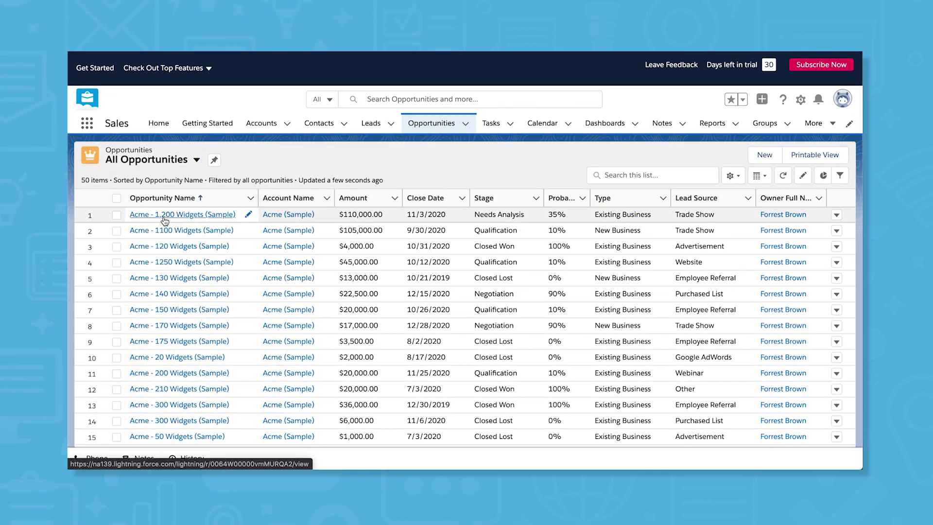
Open the Acme - 1,200 Widgets (Sample) opportunity and scroll through its activity.
{"action": "left_click", "coordinate": [166, 217]}
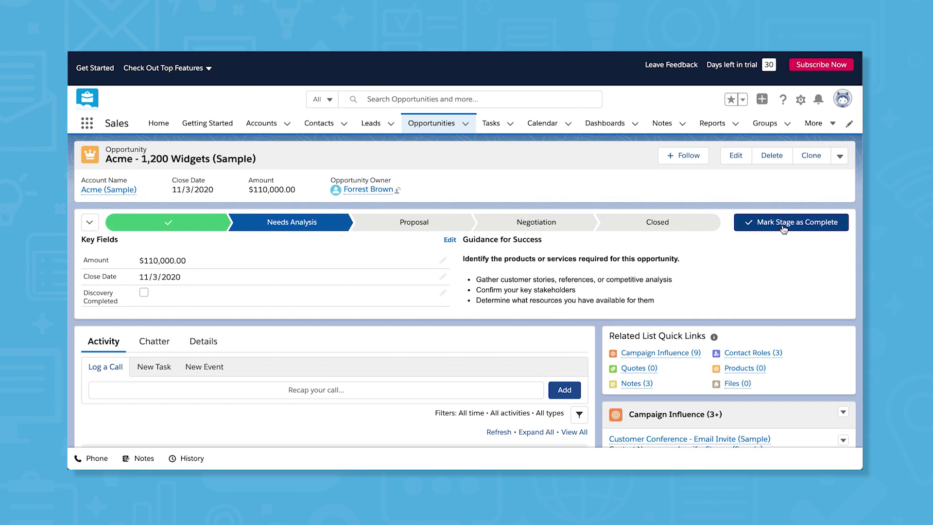
{"action": "scroll", "coordinate": [632, 301], "scroll_direction": "down", "scroll_amount": 3}
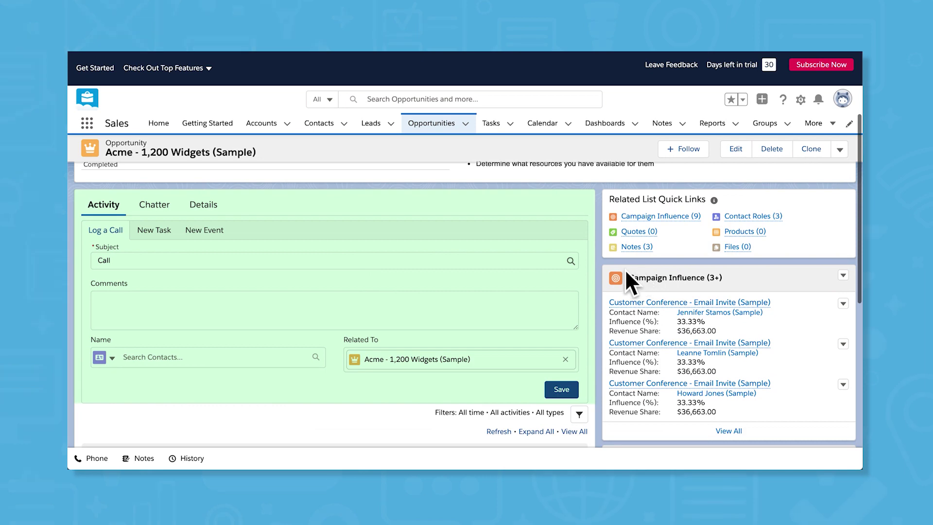
{"action": "scroll", "coordinate": [596, 273], "scroll_direction": "down", "scroll_amount": 5}
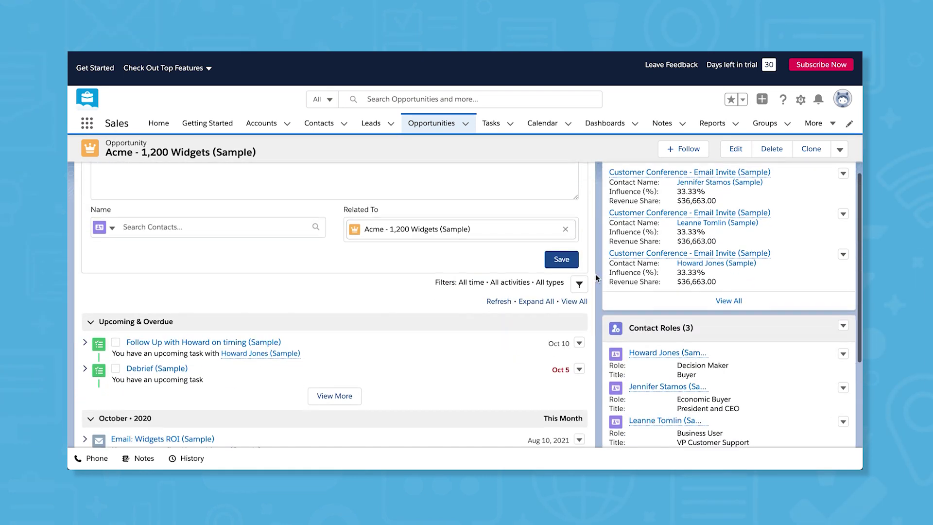
{"action": "scroll", "coordinate": [596, 273], "scroll_direction": "down", "scroll_amount": 4}
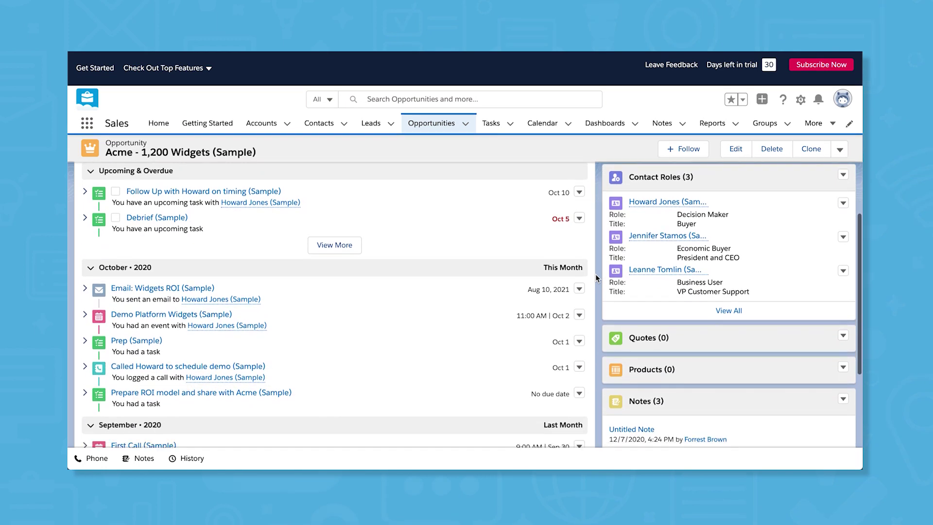
{"action": "scroll", "coordinate": [596, 273], "scroll_direction": "up", "scroll_amount": 10}
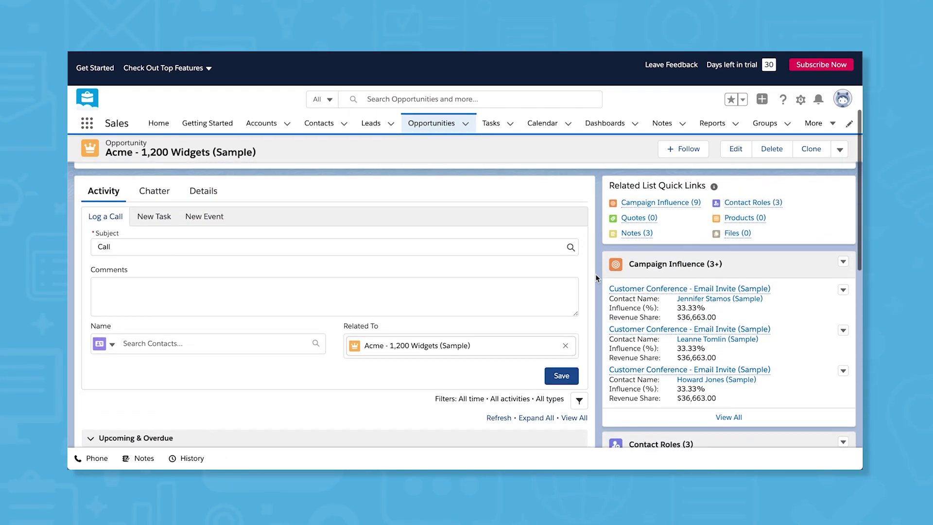
Review the opportunity's Chatter feed and full details, then go to Reports.
{"action": "left_click", "coordinate": [155, 221]}
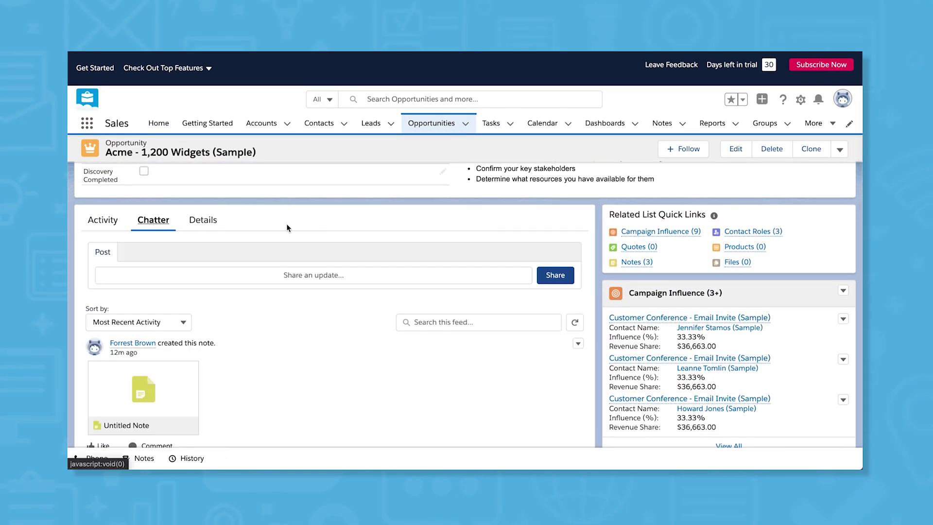
{"action": "left_click", "coordinate": [203, 220]}
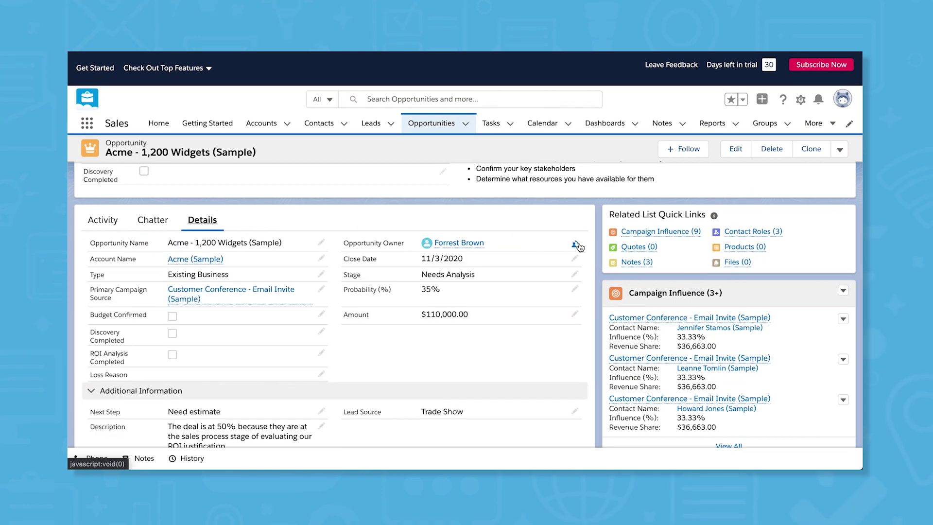
{"action": "scroll", "coordinate": [578, 245], "scroll_direction": "down", "scroll_amount": 1}
{"action": "scroll", "coordinate": [580, 247], "scroll_direction": "up", "scroll_amount": 2}
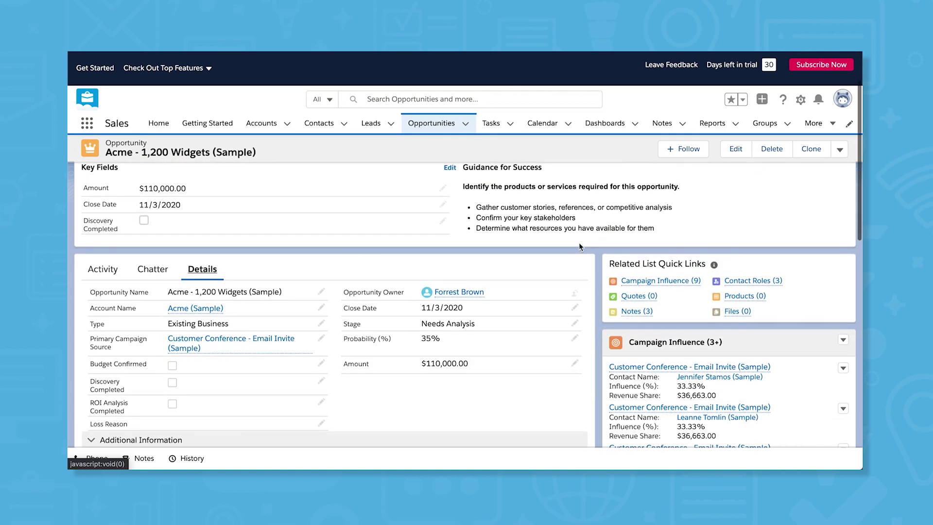
{"action": "scroll", "coordinate": [817, 291], "scroll_direction": "down", "scroll_amount": 3}
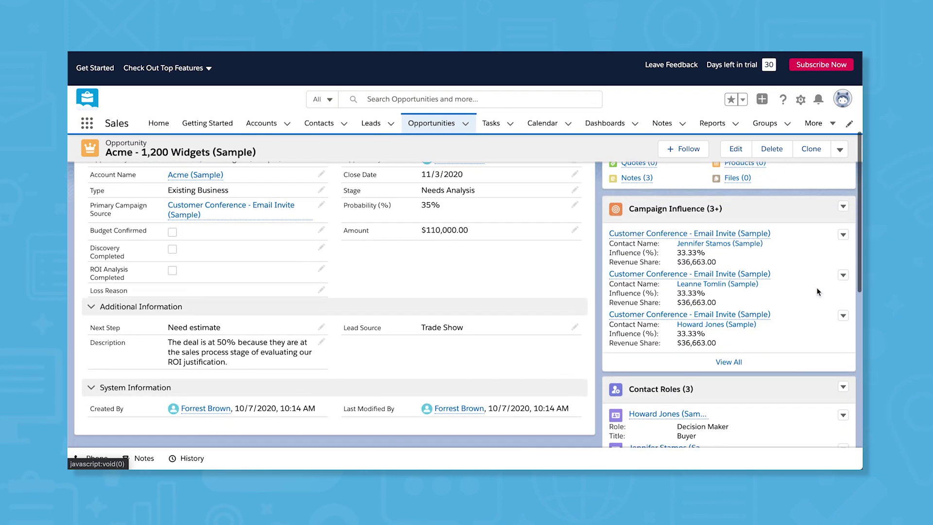
{"action": "scroll", "coordinate": [816, 287], "scroll_direction": "down", "scroll_amount": 7}
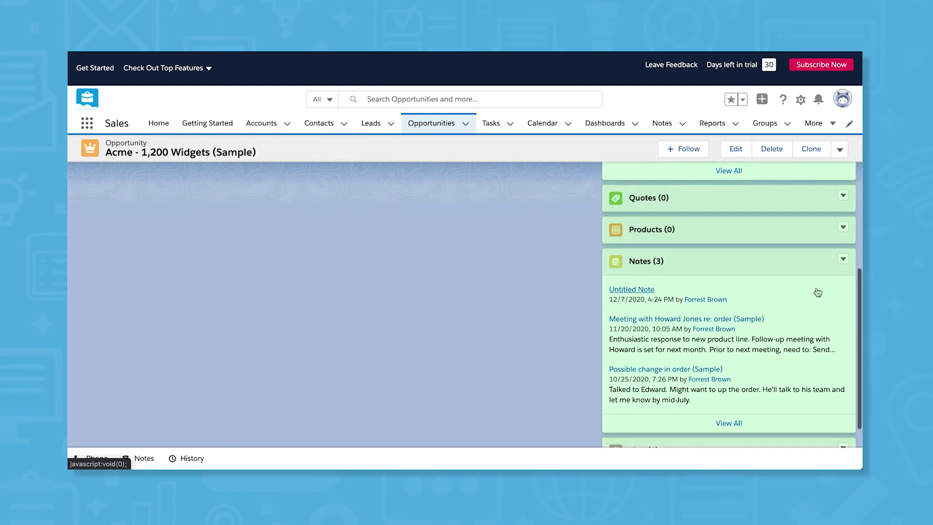
{"action": "scroll", "coordinate": [817, 292], "scroll_direction": "down", "scroll_amount": 3}
{"action": "left_click", "coordinate": [714, 124]}
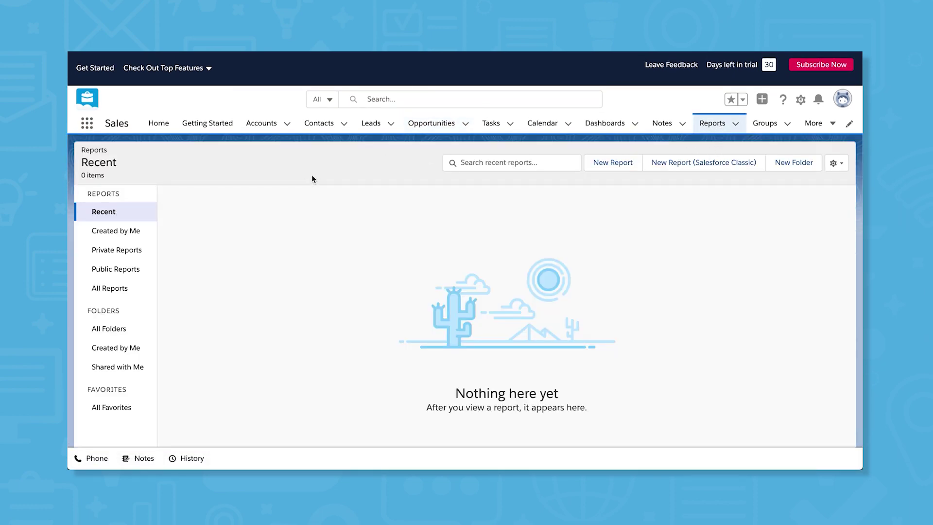
Start a new report using the Lead History type from the Leads category.
{"action": "left_click", "coordinate": [622, 167]}
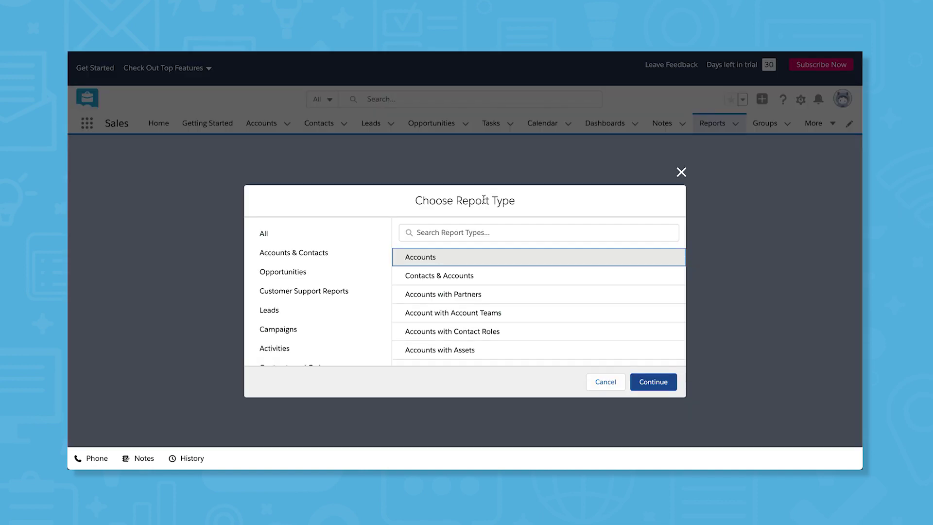
{"action": "scroll", "coordinate": [559, 277], "scroll_direction": "down", "scroll_amount": 2}
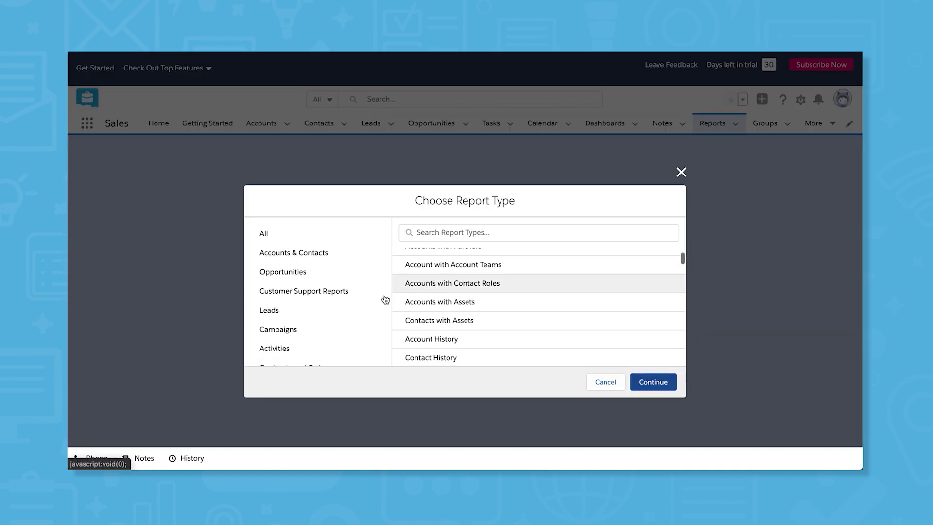
{"action": "left_click", "coordinate": [288, 312]}
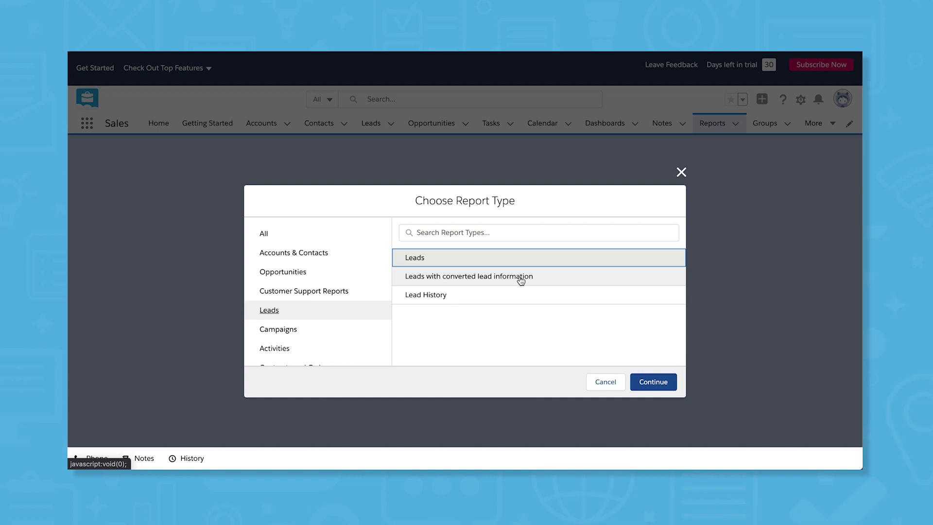
{"action": "left_click", "coordinate": [448, 295]}
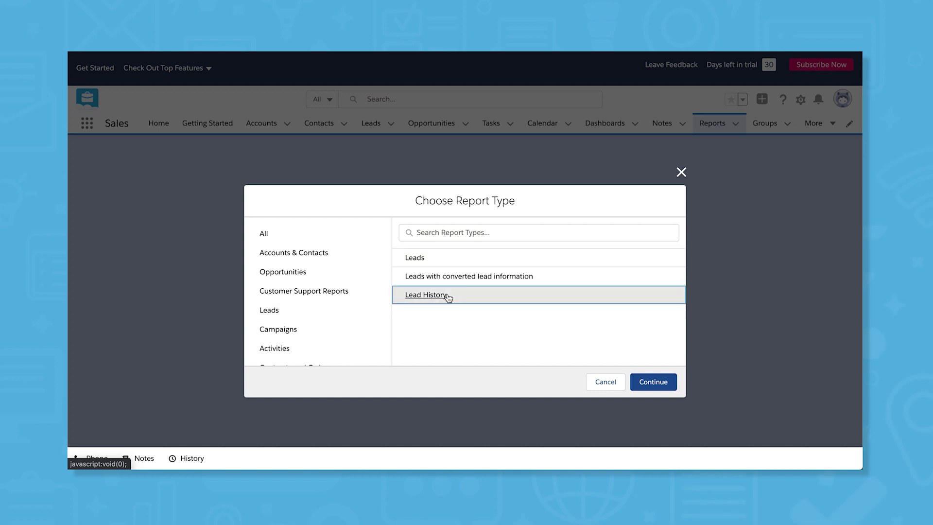
{"action": "left_click", "coordinate": [644, 383]}
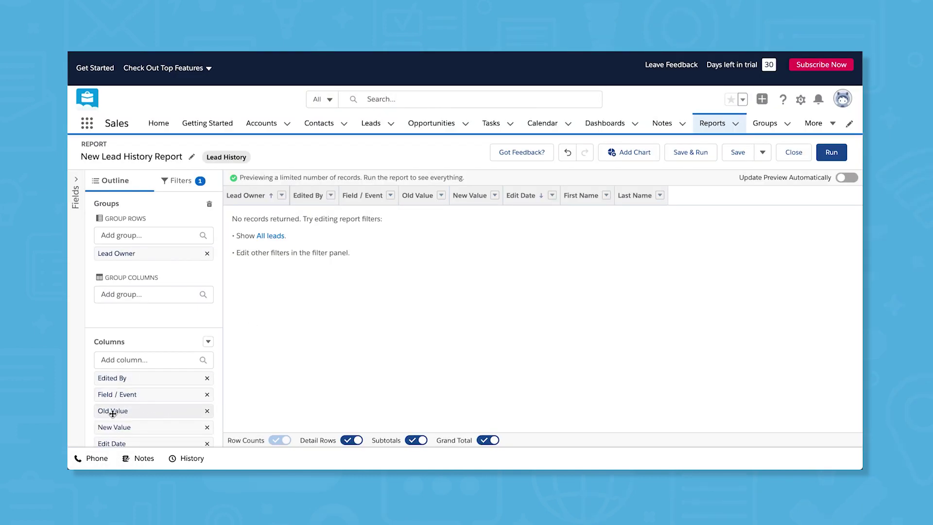
Open the Activities by Salesperson report and refresh its preview of 13 tasks and events.
{"action": "scroll", "coordinate": [110, 412], "scroll_direction": "down", "scroll_amount": 1}
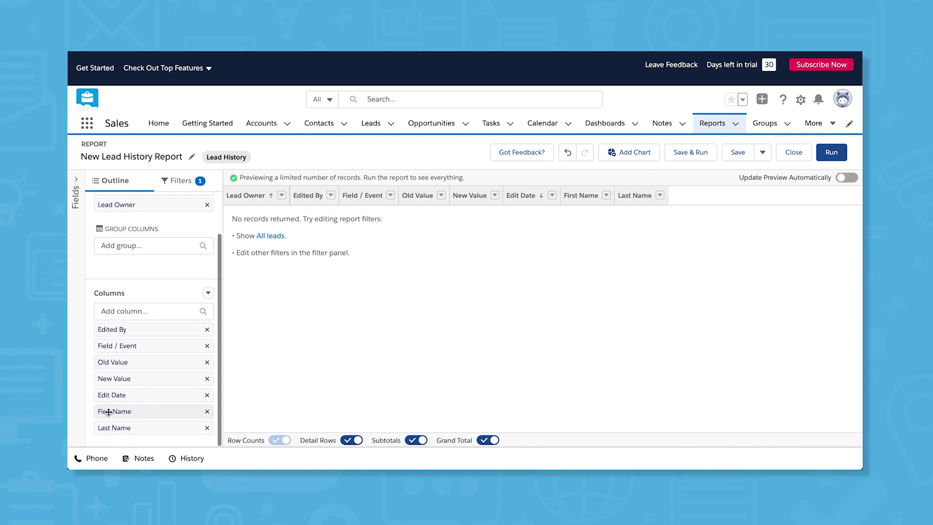
{"action": "left_click_drag", "start_coordinate": [105, 411], "coordinate": [130, 272]}
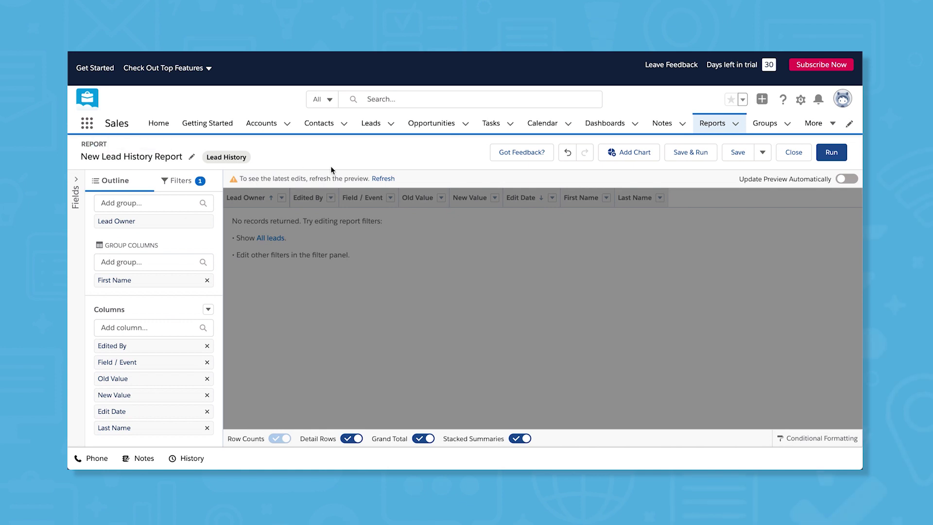
{"action": "left_click", "coordinate": [383, 178]}
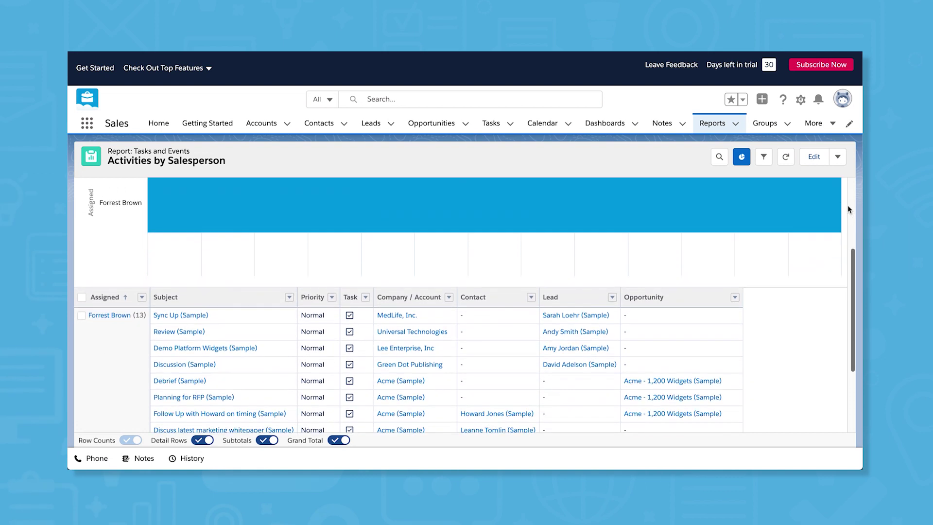
Change the Activities by Salesperson chart from columns to a donut showing 13 records.
{"action": "scroll", "coordinate": [847, 209], "scroll_direction": "up", "scroll_amount": 3}
{"action": "left_click", "coordinate": [840, 226]}
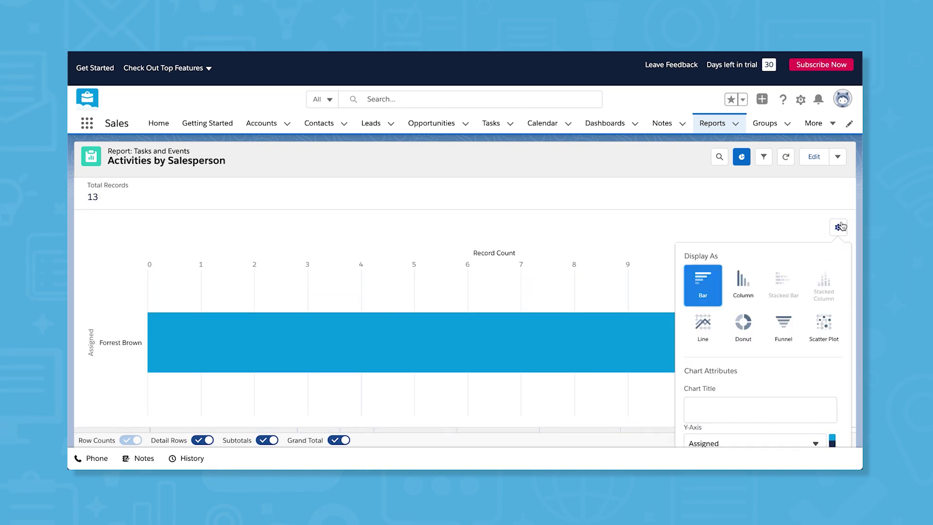
{"action": "left_click", "coordinate": [742, 285]}
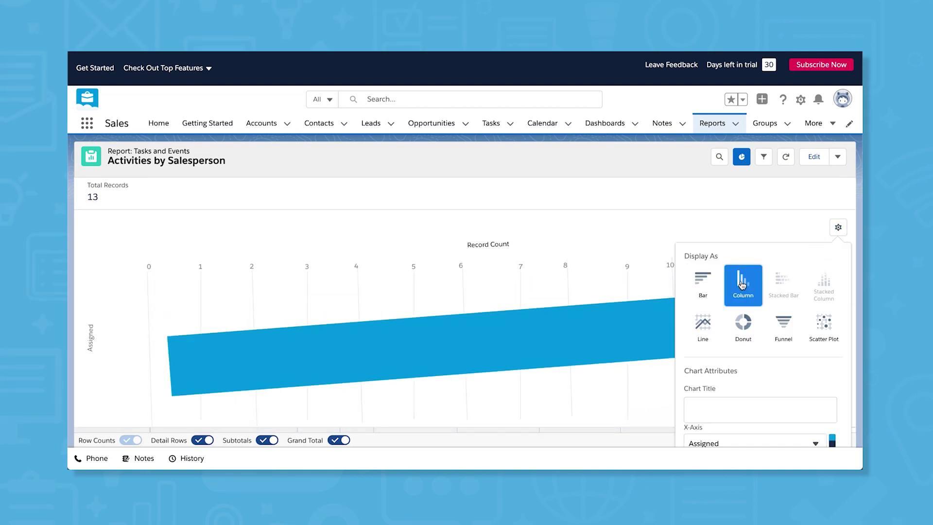
{"action": "left_click", "coordinate": [744, 328]}
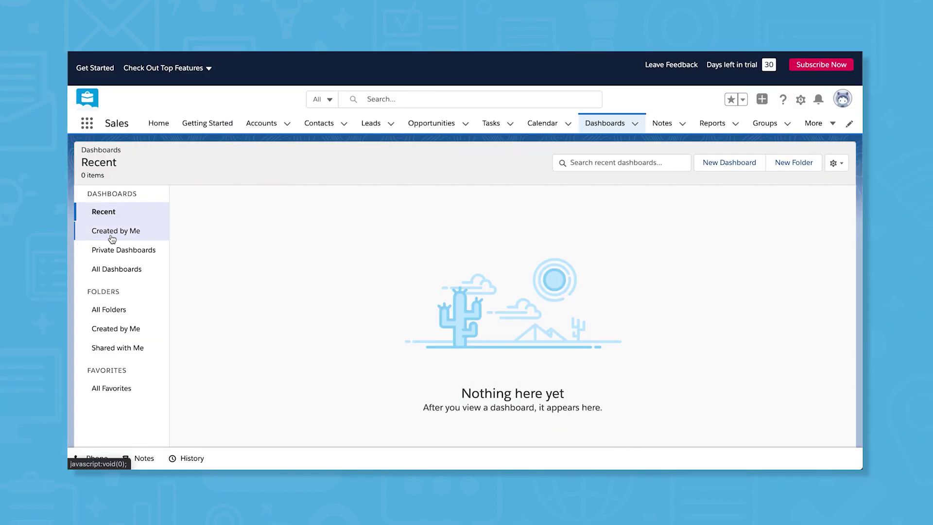
Browse my dashboards, the Agent Supervisor Overview dashboard and my folders, then begin naming a new dashboard.
{"action": "left_click", "coordinate": [112, 235]}
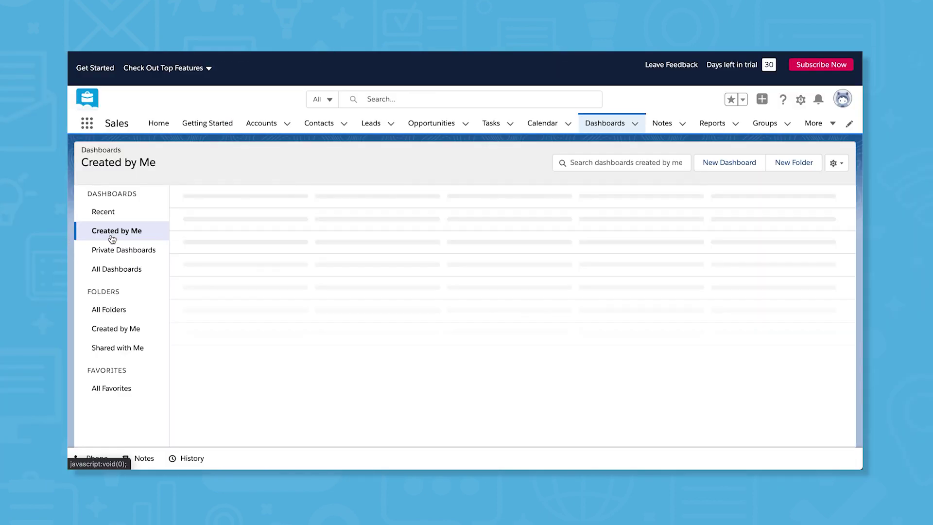
{"action": "left_click", "coordinate": [216, 234]}
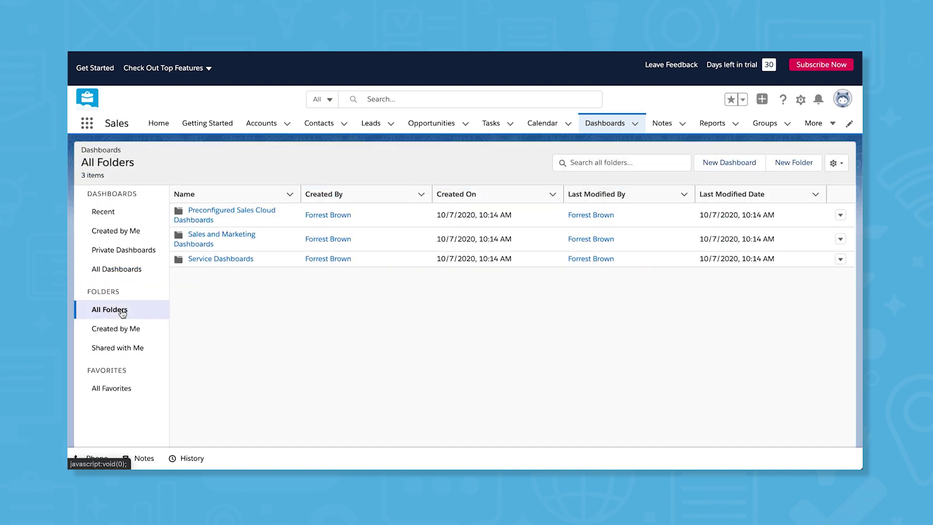
{"action": "left_click", "coordinate": [123, 330]}
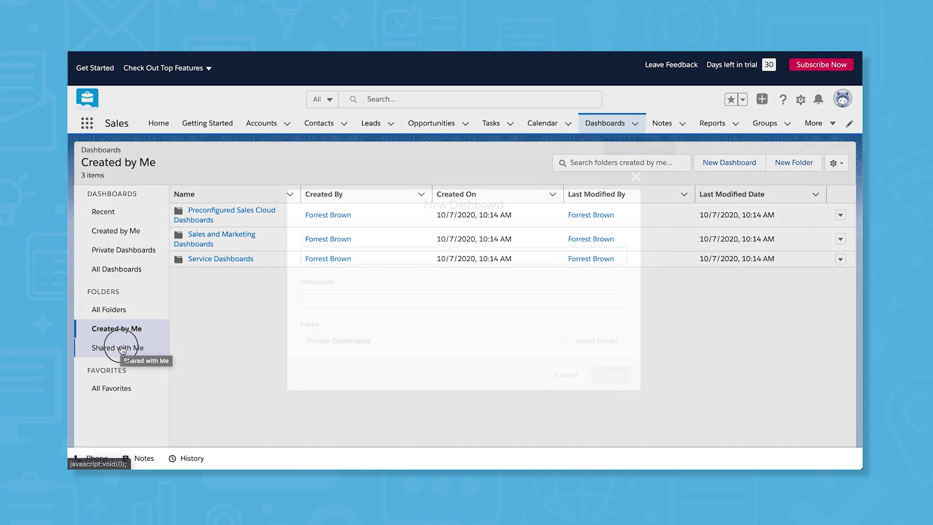
{"action": "type", "text": "New Dashboard"}
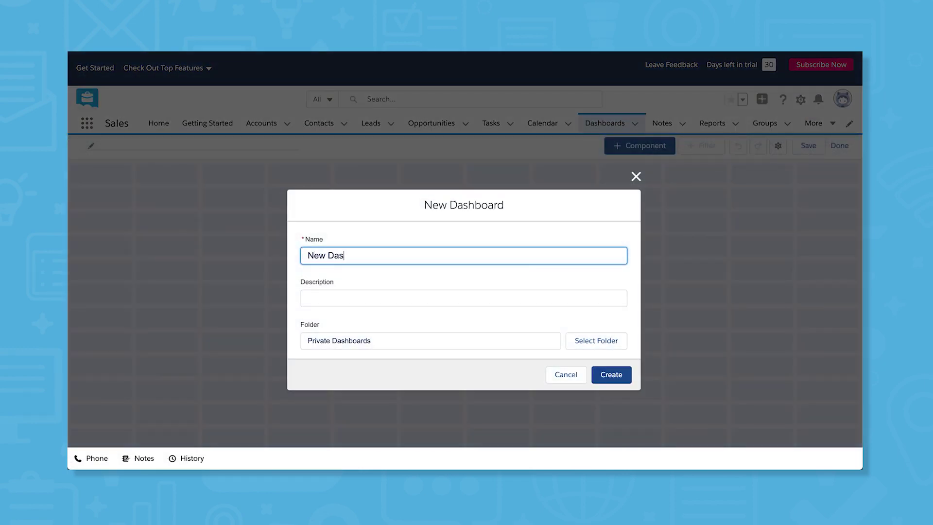
Create New Dashboard and add the Opportunity Amount by Stage chart.
{"action": "left_click", "coordinate": [615, 375]}
{"action": "left_click", "coordinate": [613, 146]}
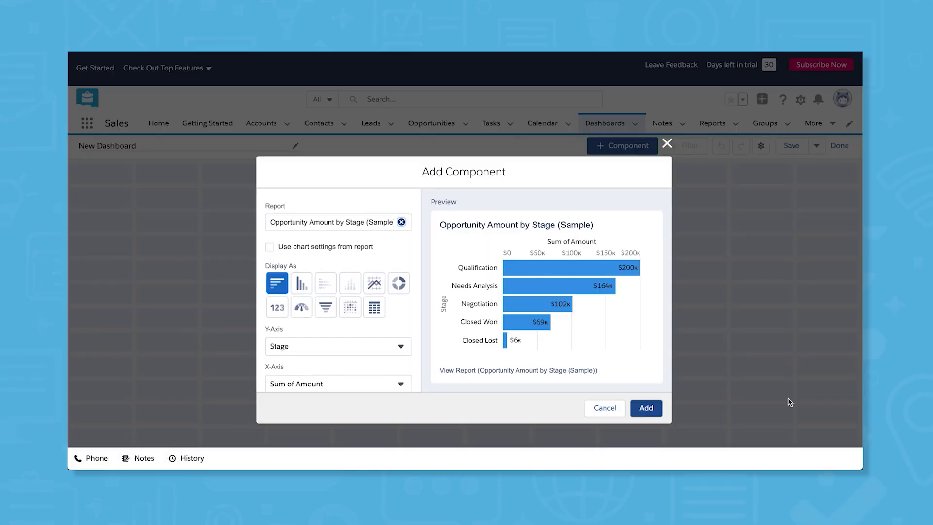
{"action": "left_click", "coordinate": [646, 408]}
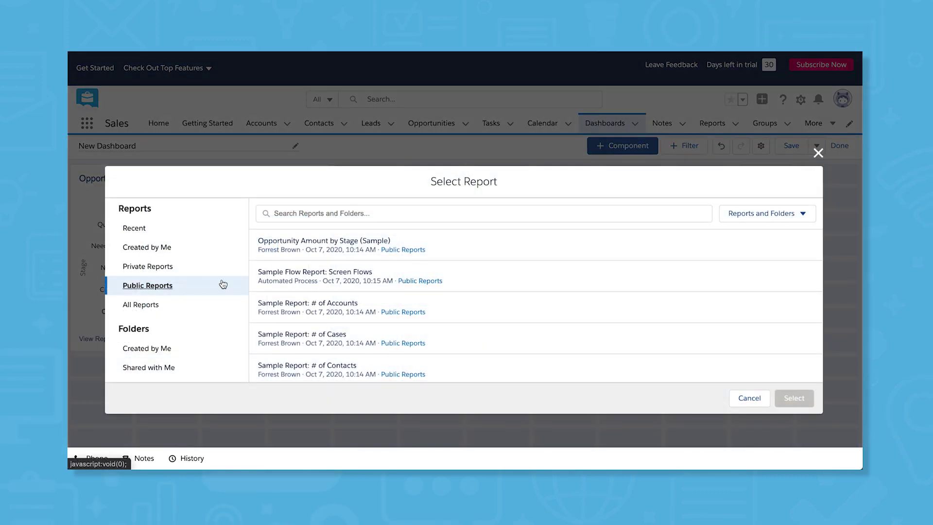
Add an open-tasks gauge showing 23 and save the dashboard.
{"action": "scroll", "coordinate": [371, 272], "scroll_direction": "down", "scroll_amount": 5}
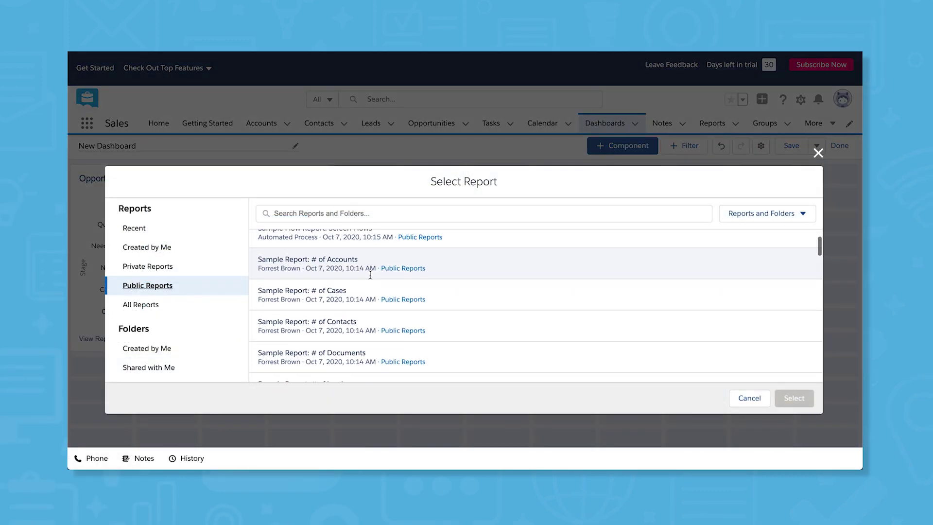
{"action": "left_click", "coordinate": [794, 397]}
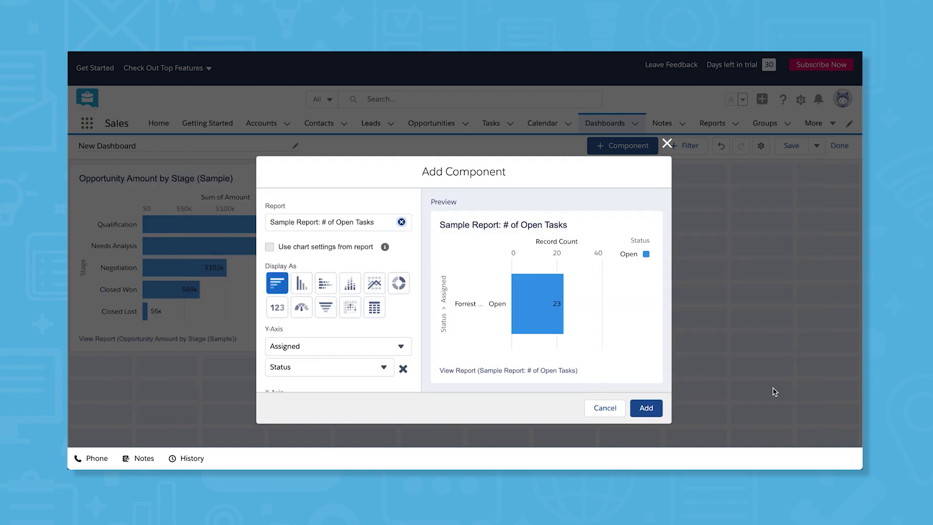
{"action": "left_click", "coordinate": [398, 286]}
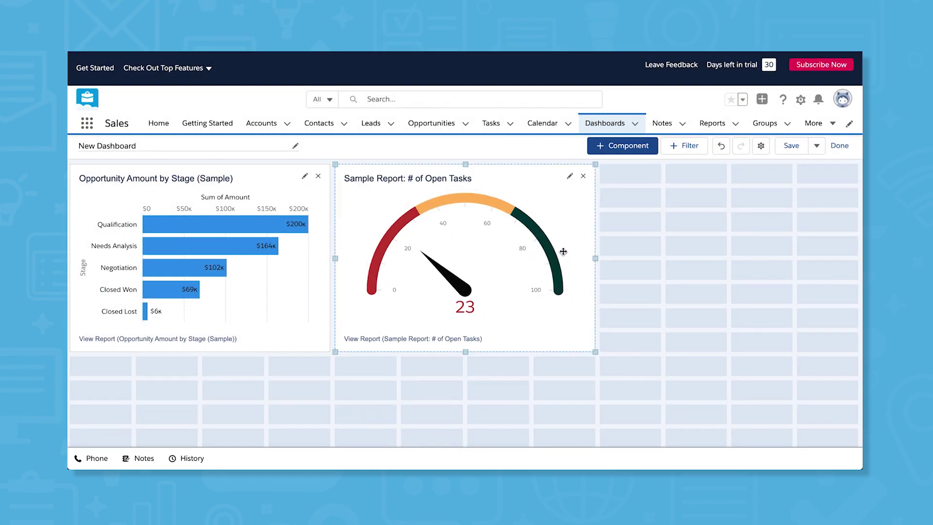
{"action": "left_click", "coordinate": [791, 146]}
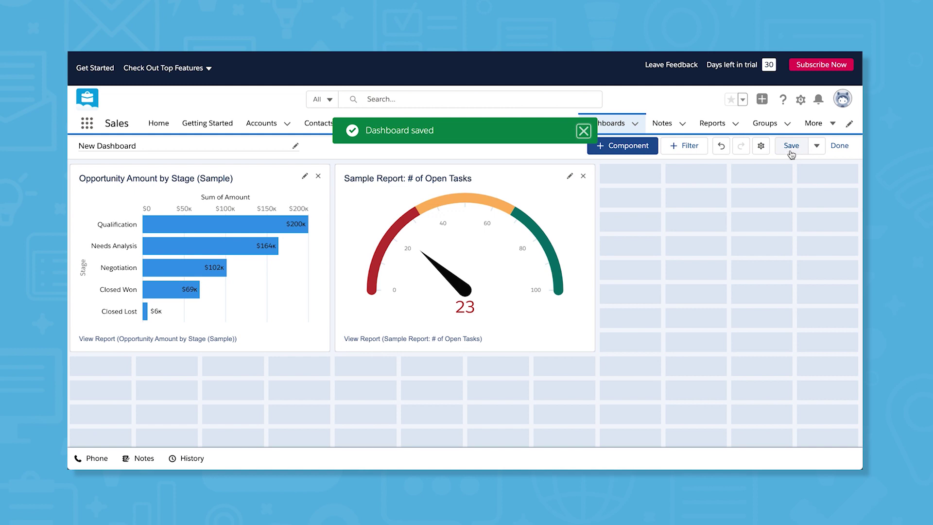
Reopen New Dashboard, refresh it, dismiss the refresh-limit message and start a subscription.
{"action": "left_click", "coordinate": [624, 125]}
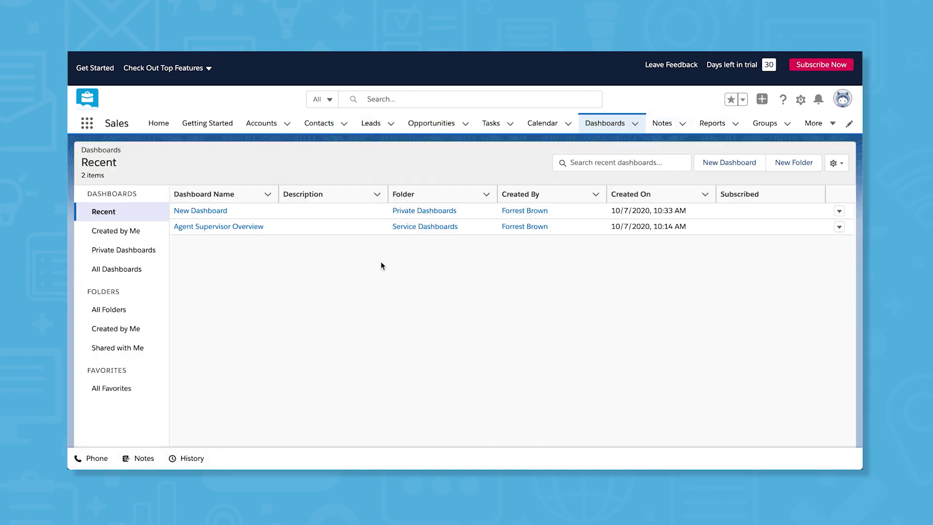
{"action": "left_click", "coordinate": [212, 210]}
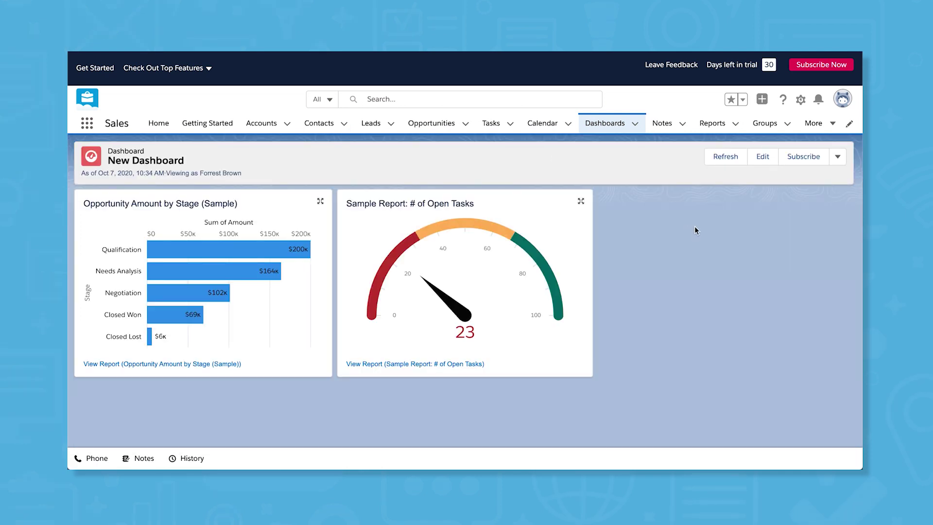
{"action": "left_click", "coordinate": [731, 158]}
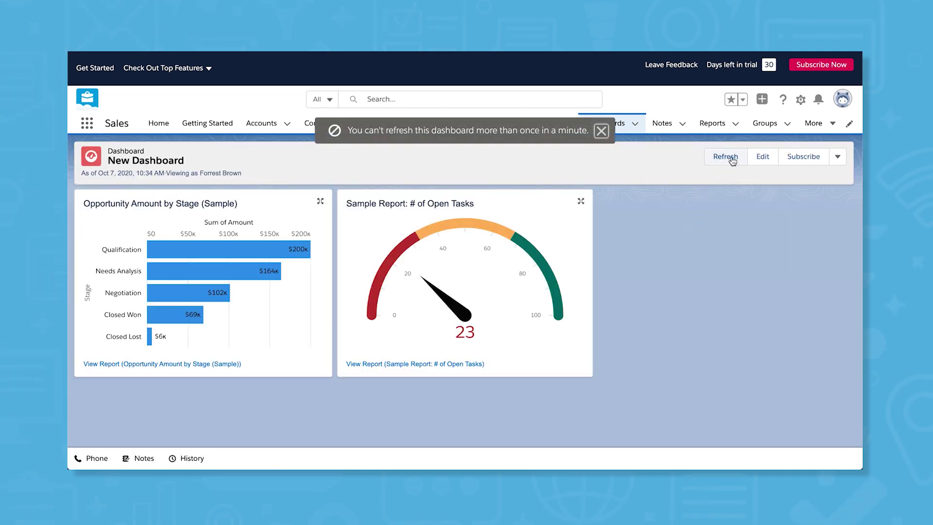
{"action": "left_click", "coordinate": [605, 134]}
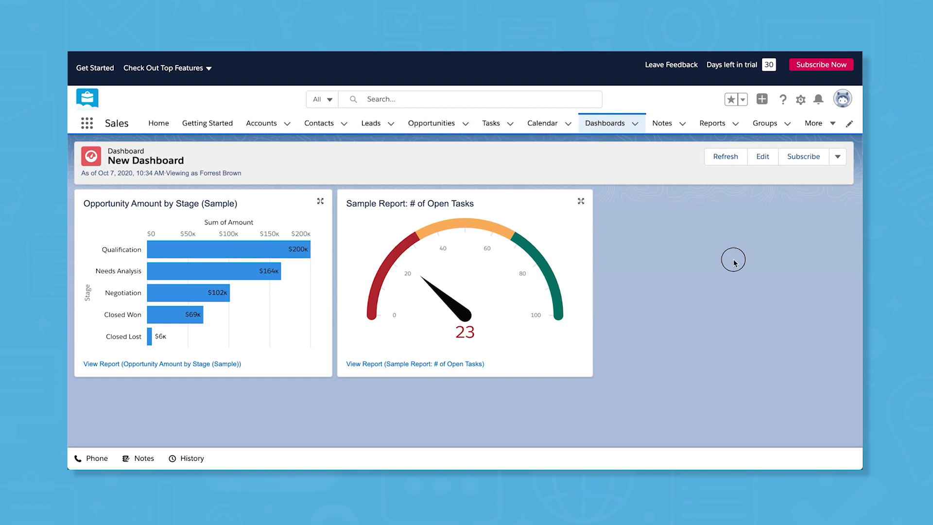
{"action": "left_click", "coordinate": [804, 158]}
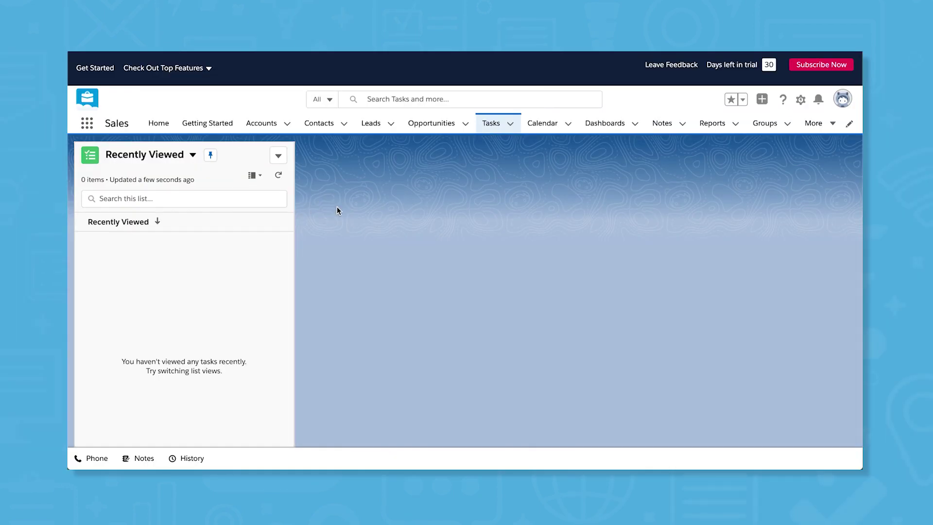
Display tasks as a table, switch to the Open Tasks list view (18 items), and open the first task.
{"action": "left_click", "coordinate": [254, 174]}
{"action": "left_click", "coordinate": [249, 214]}
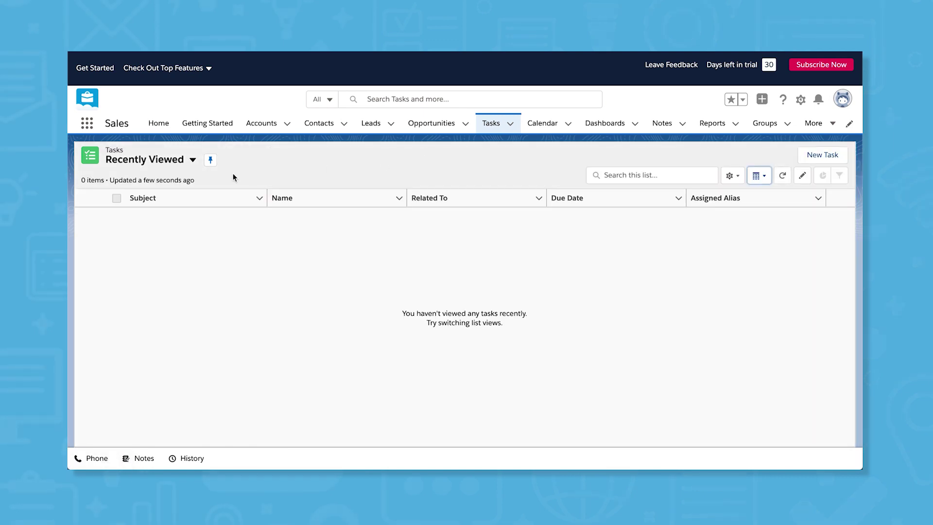
{"action": "left_click", "coordinate": [175, 163]}
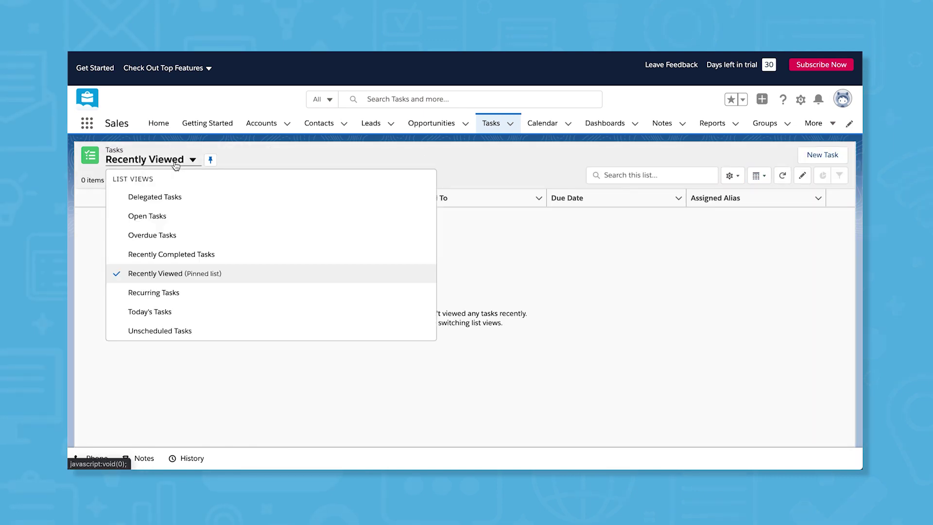
{"action": "left_click", "coordinate": [176, 215]}
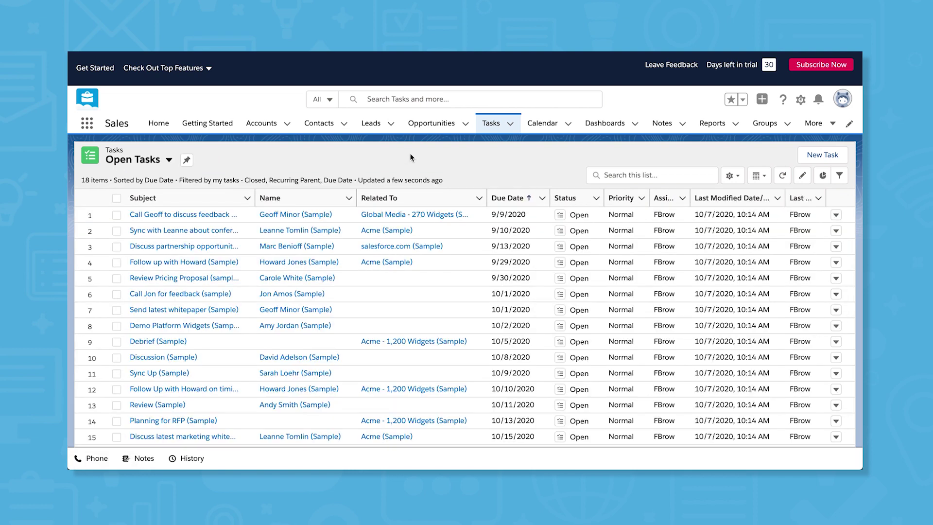
{"action": "left_click", "coordinate": [208, 214]}
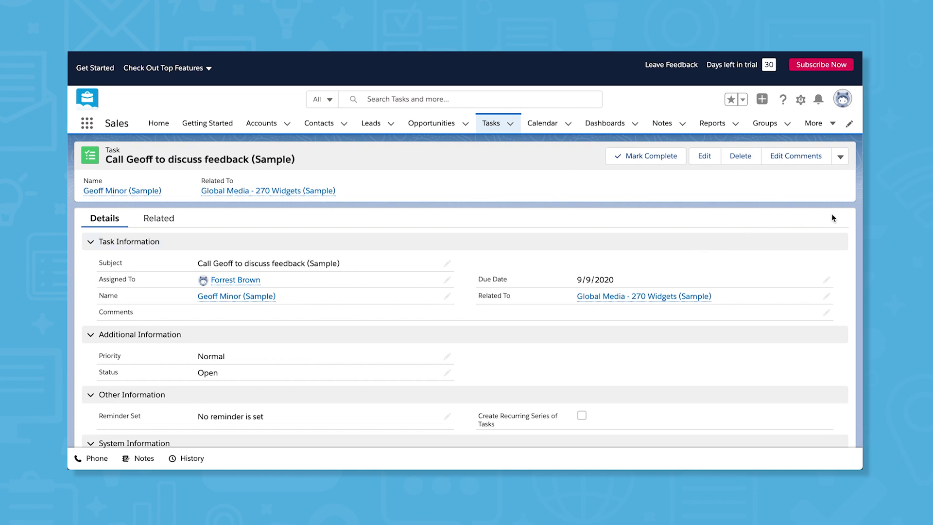
Mark 'Call Geoff to discuss feedback (Sample)' complete, then edit the follow-up Call task's Reminder Set field.
{"action": "scroll", "coordinate": [849, 214], "scroll_direction": "down", "scroll_amount": 1}
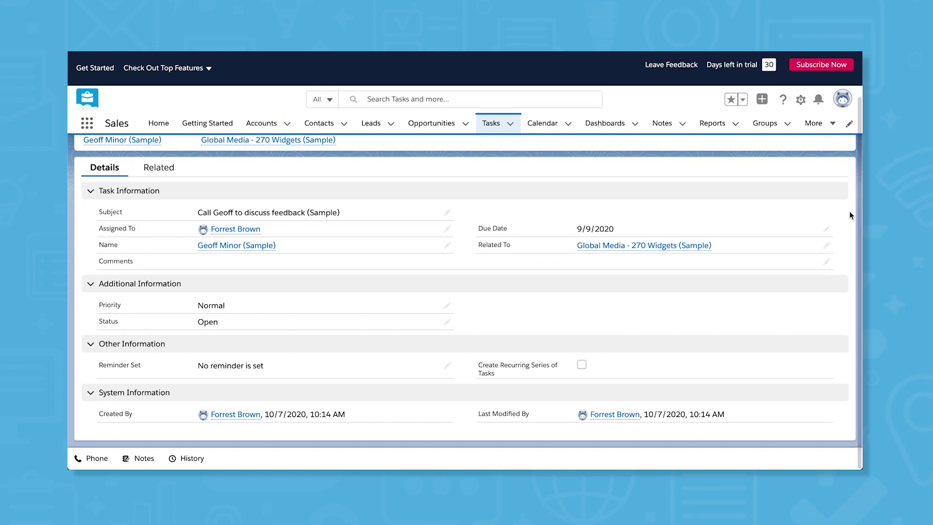
{"action": "scroll", "coordinate": [849, 215], "scroll_direction": "up", "scroll_amount": 1}
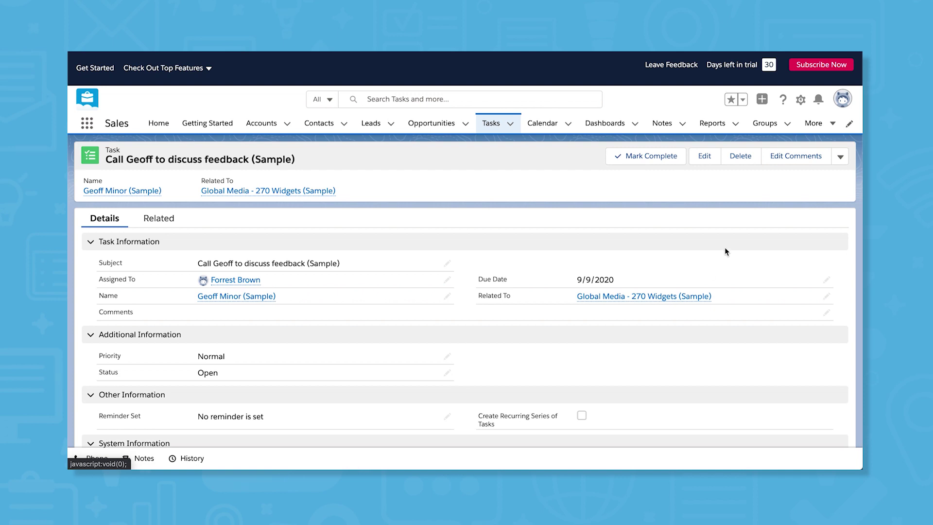
{"action": "left_click", "coordinate": [651, 165]}
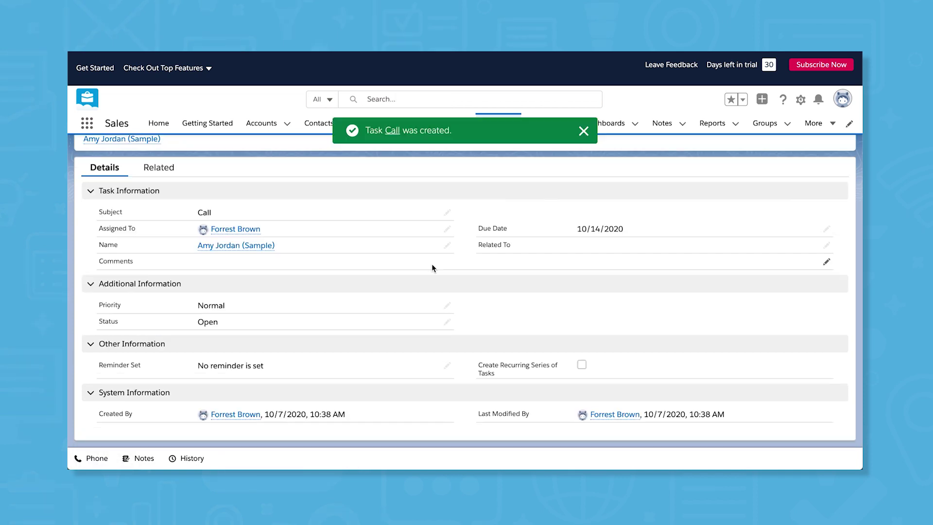
{"action": "left_click", "coordinate": [446, 367]}
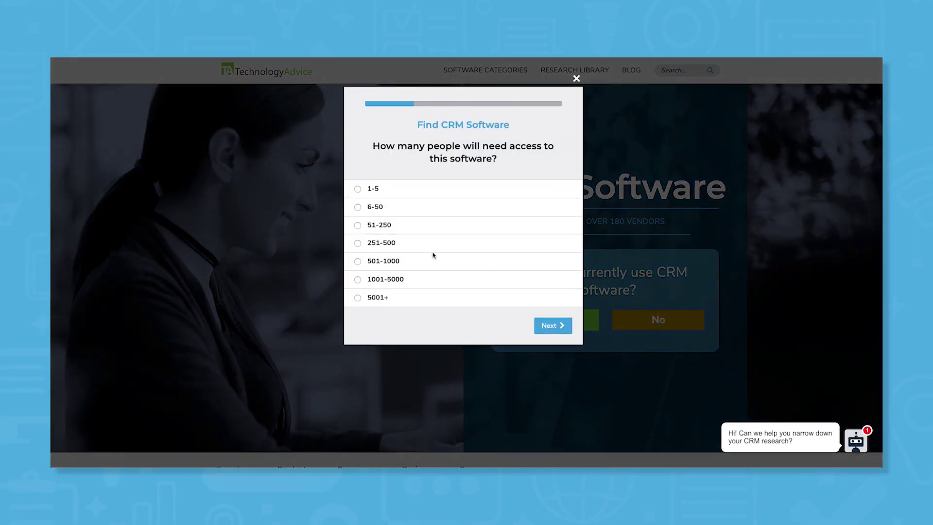
Start the CRM finder quiz by answering No, then choose the company's industry.
{"action": "left_click", "coordinate": [372, 241]}
{"action": "left_click", "coordinate": [418, 166]}
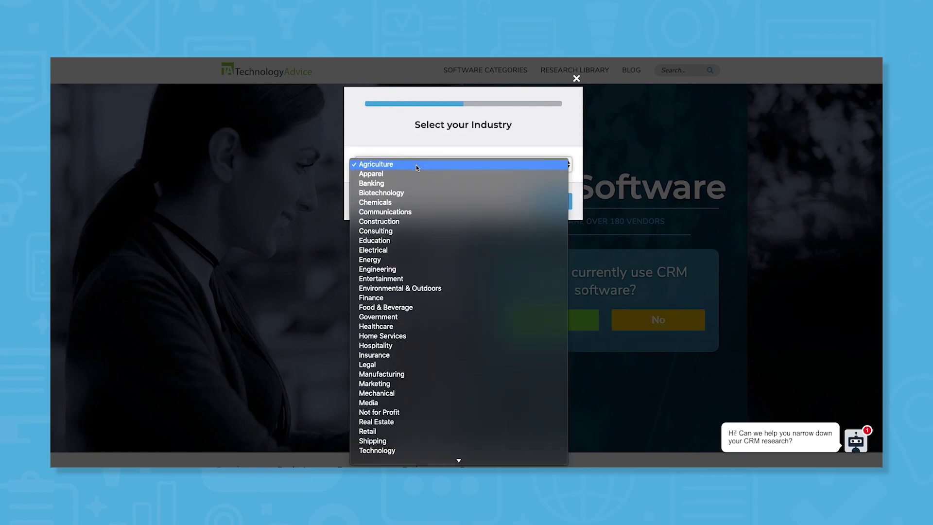
{"action": "left_click", "coordinate": [410, 358]}
Tick Email / Marketing Automation, Mobile Capabilities and Phone System Integration as needed features.
{"action": "left_click", "coordinate": [431, 178]}
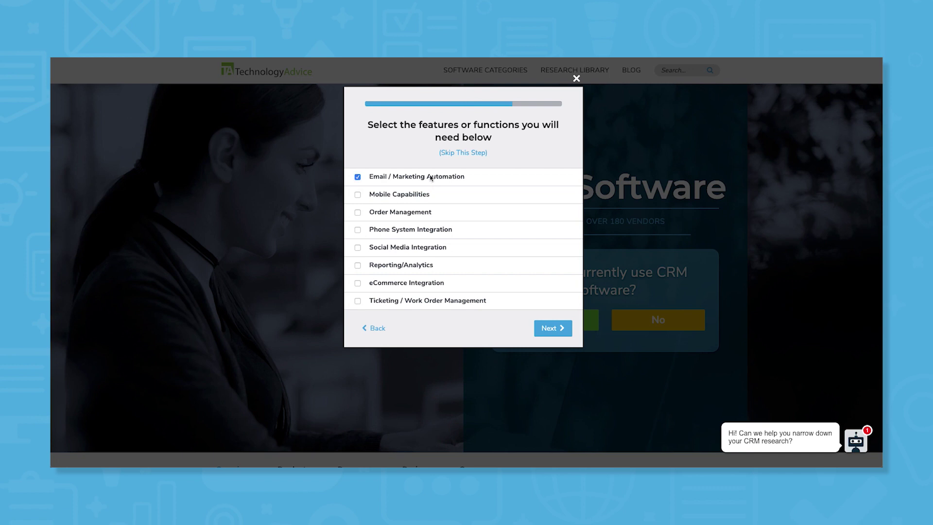
{"action": "left_click", "coordinate": [429, 196]}
{"action": "left_click", "coordinate": [427, 231]}
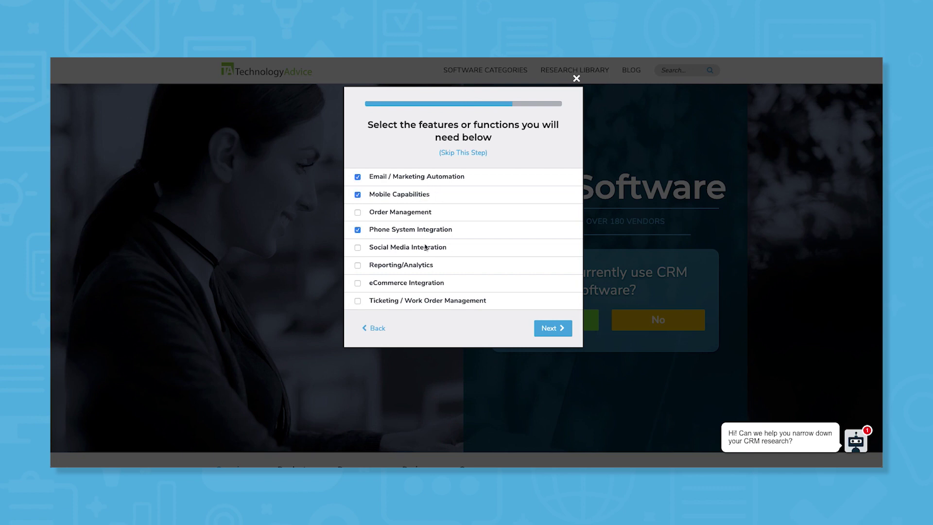